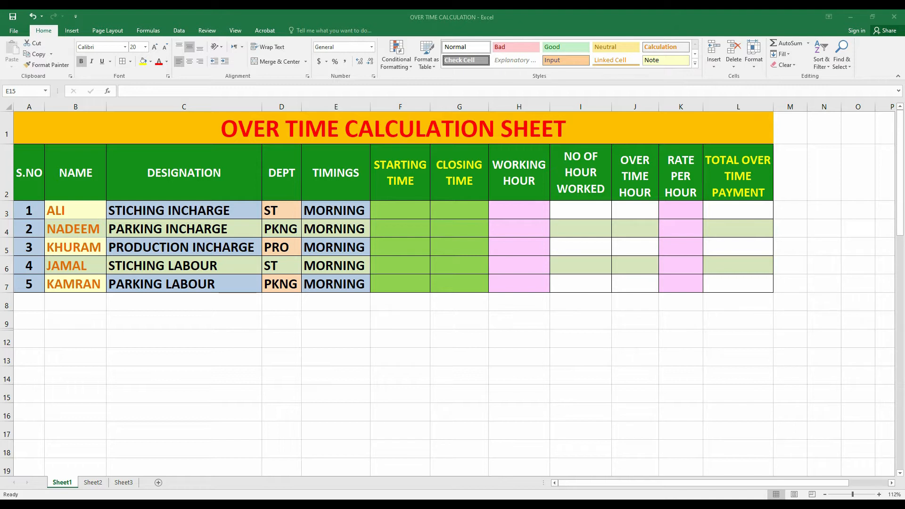
- Insert the current time as a static value in cell F9 below the table
{"action": "left_click", "coordinate": [400, 320]}
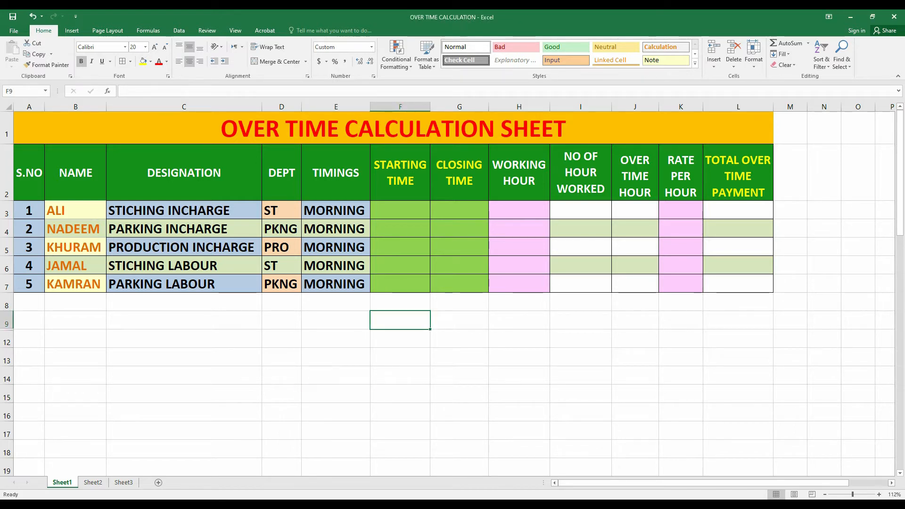
{"action": "key", "text": "ctrl+shift+semicolon"}
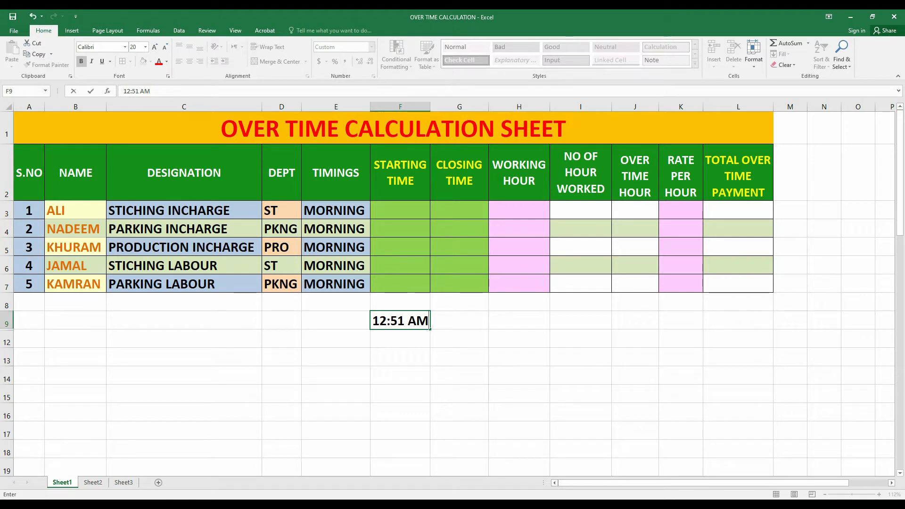
{"action": "key", "text": "Return"}
{"action": "key", "text": "Return"}
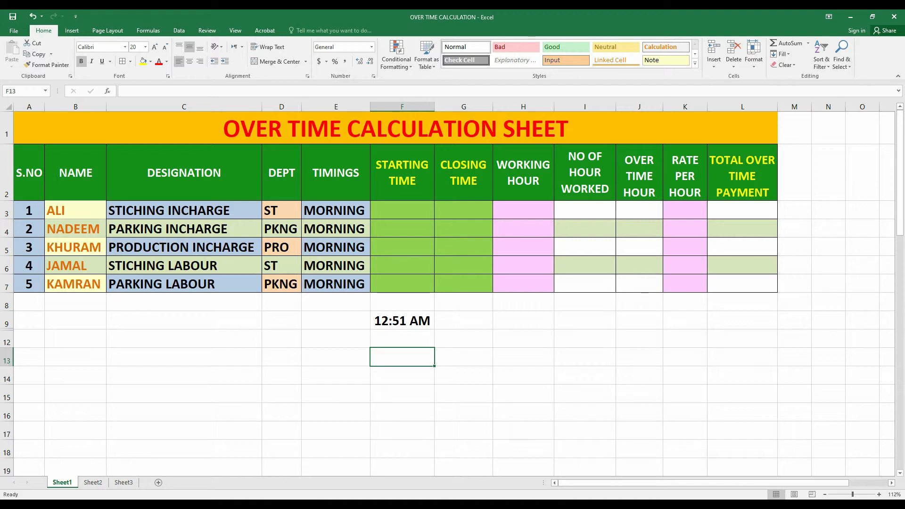
- Enter 08:00 AM as the first employee's starting time in cell F3
{"action": "left_click", "coordinate": [401, 210]}
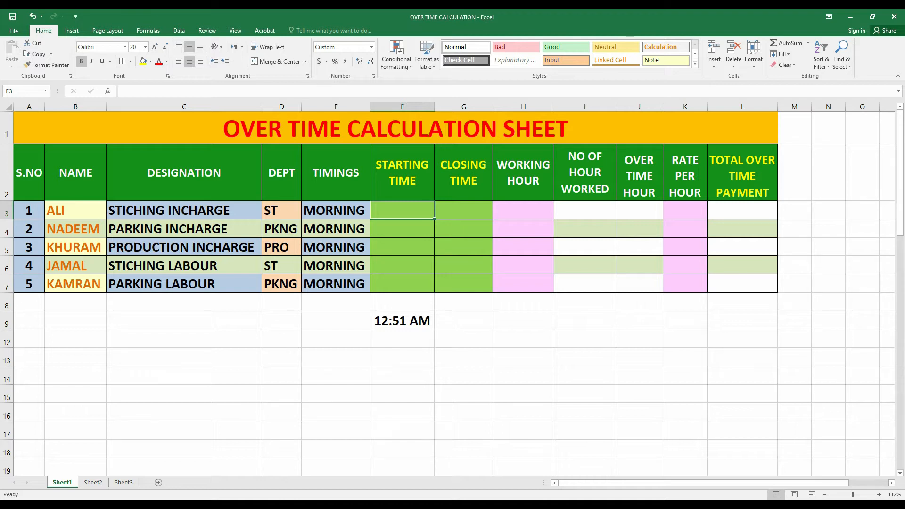
{"action": "type", "text": "0"}
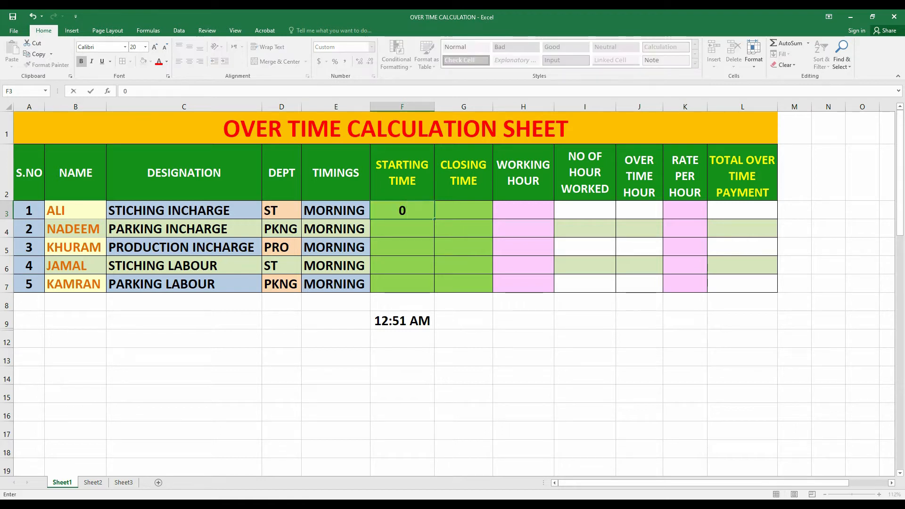
{"action": "type", "text": "8"}
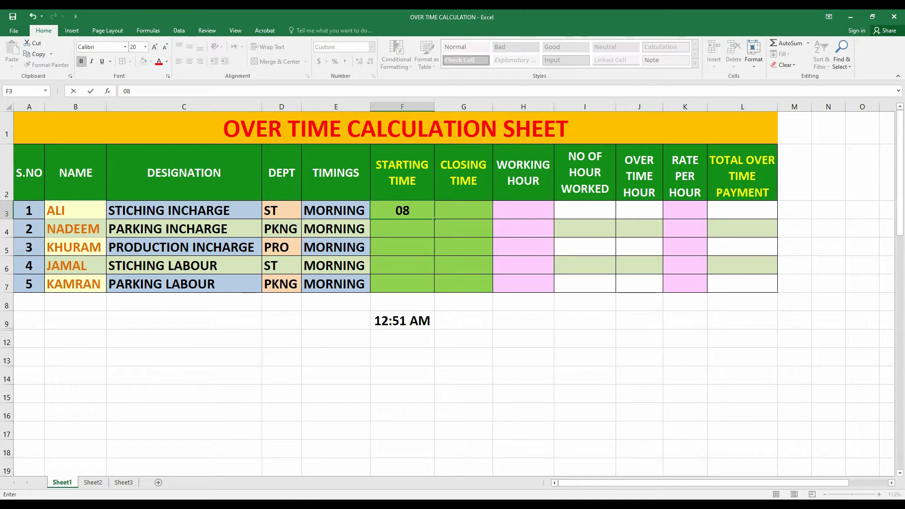
{"action": "type", "text": ":00"}
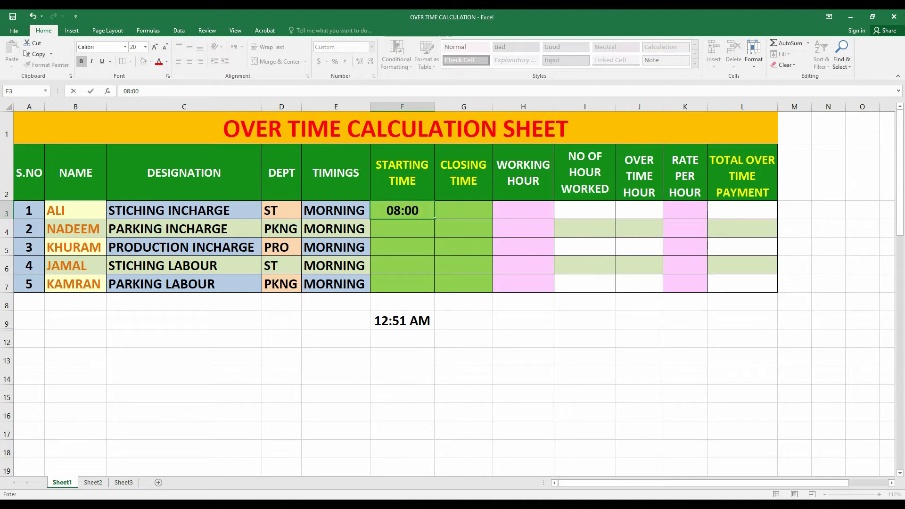
{"action": "type", "text": "A"}
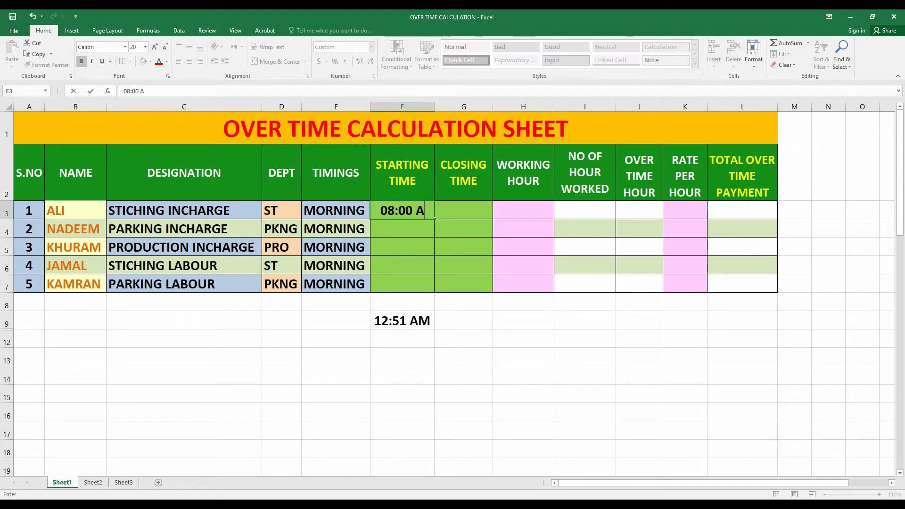
{"action": "type", "text": "M"}
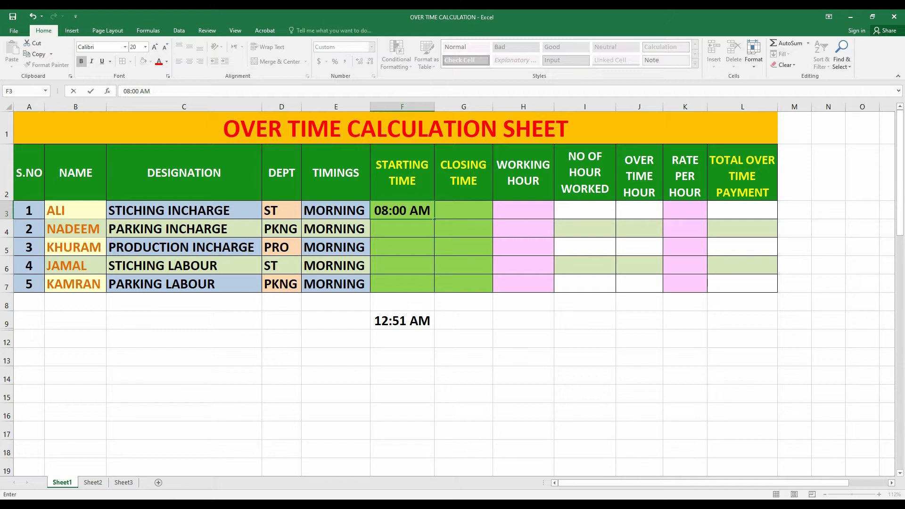
{"action": "key", "text": "ctrl+Return"}
- Enter 09:00 PM as the first employee's closing time in cell G3
{"action": "key", "text": "Tab"}
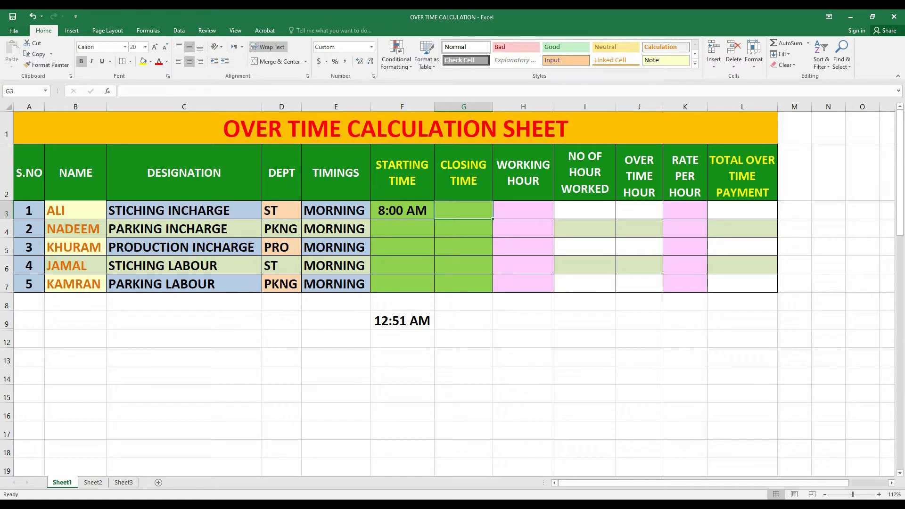
{"action": "type", "text": "09:"}
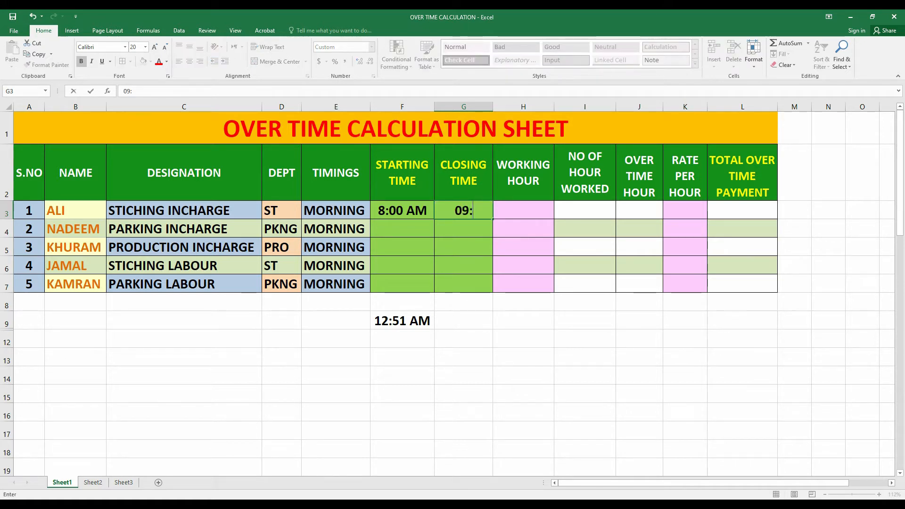
{"action": "type", "text": "00 PM"}
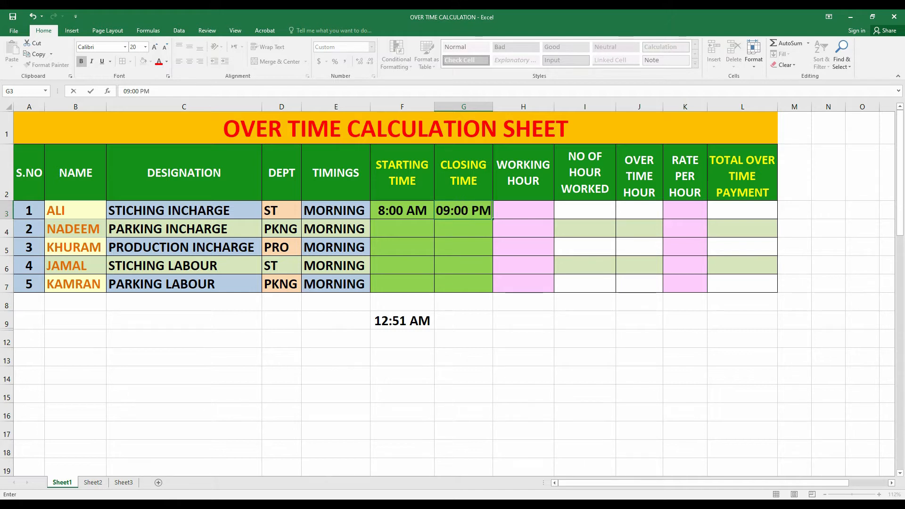
{"action": "key", "text": "Return"}
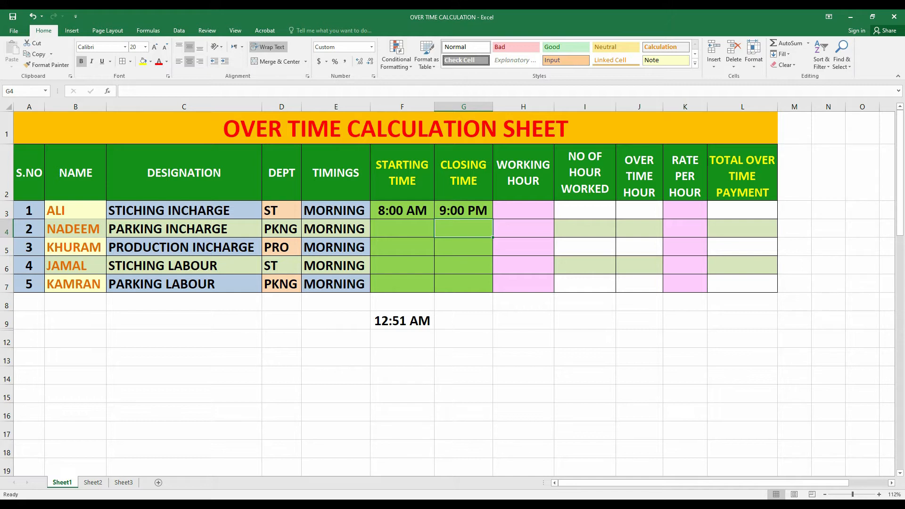
- Enter 8 working hours in H3 and fill the value down to H7 for all five employees
{"action": "left_click", "coordinate": [402, 211]}
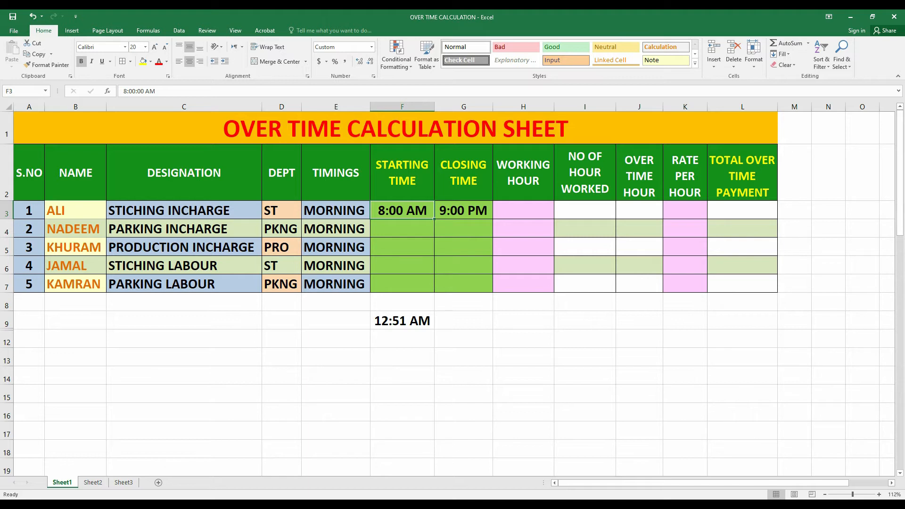
{"action": "left_click", "coordinate": [522, 210]}
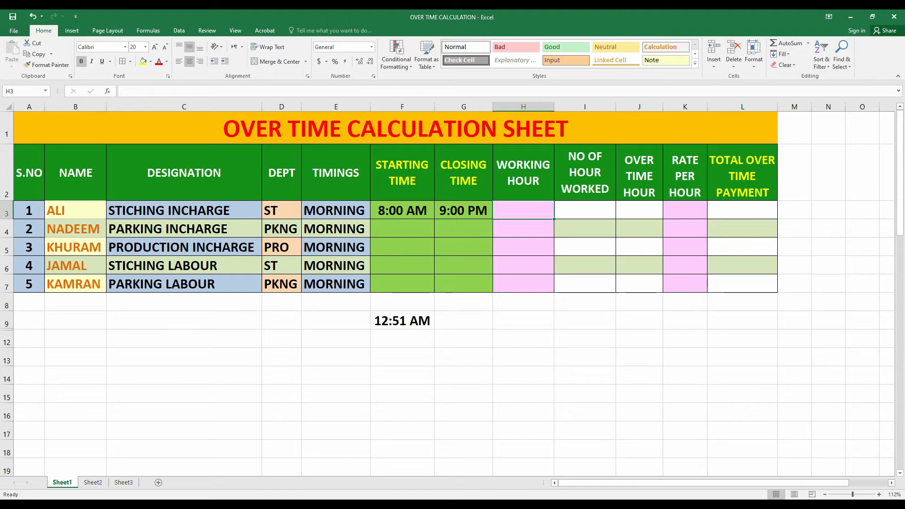
{"action": "type", "text": "8"}
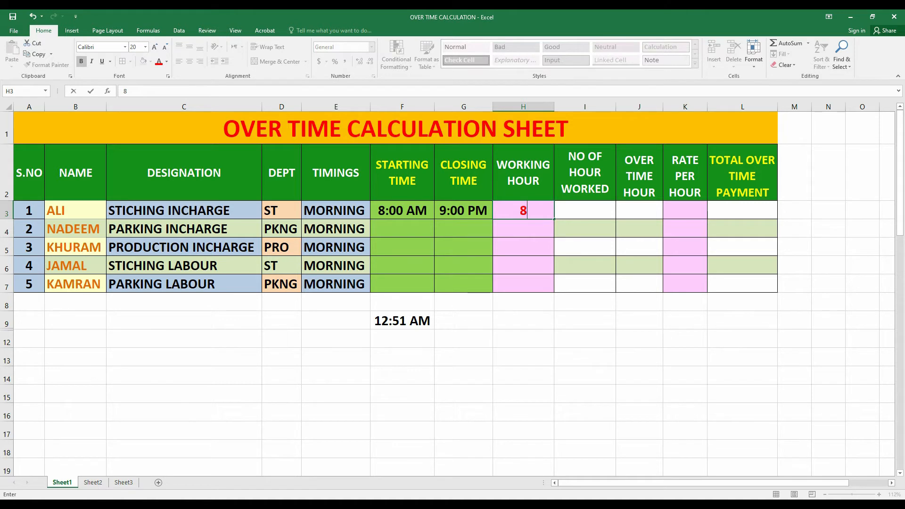
{"action": "left_click_drag", "start_coordinate": [554, 219], "coordinate": [554, 285]}
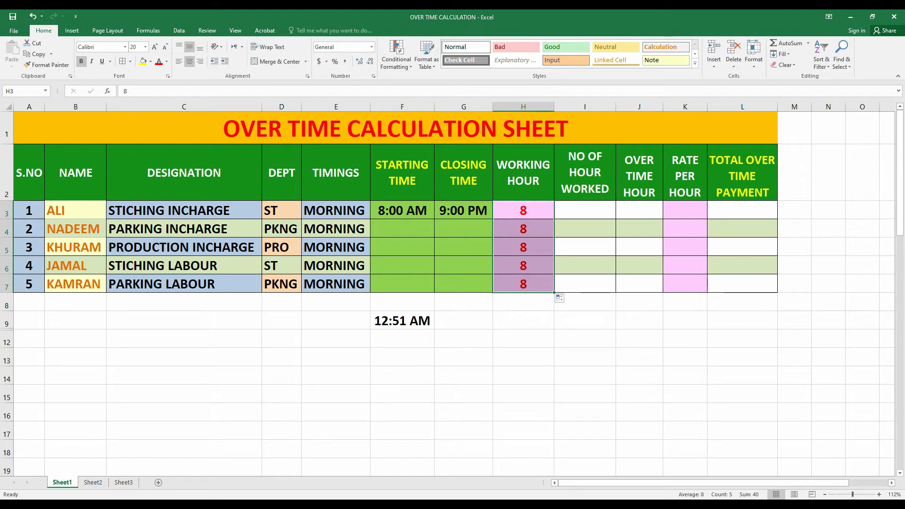
- Calculate the first employee's number of hours worked in I3 with the formula =HOUR(G3-F3)
{"action": "left_click", "coordinate": [584, 210]}
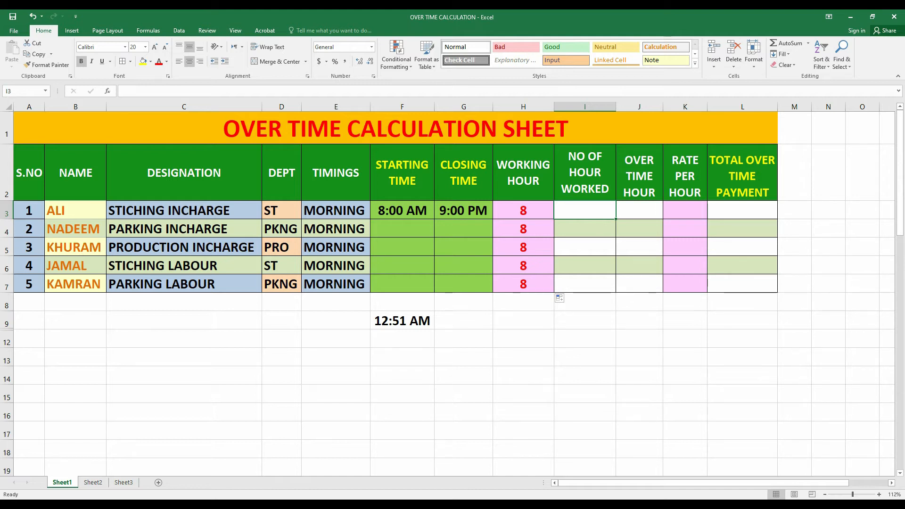
{"action": "type", "text": "="}
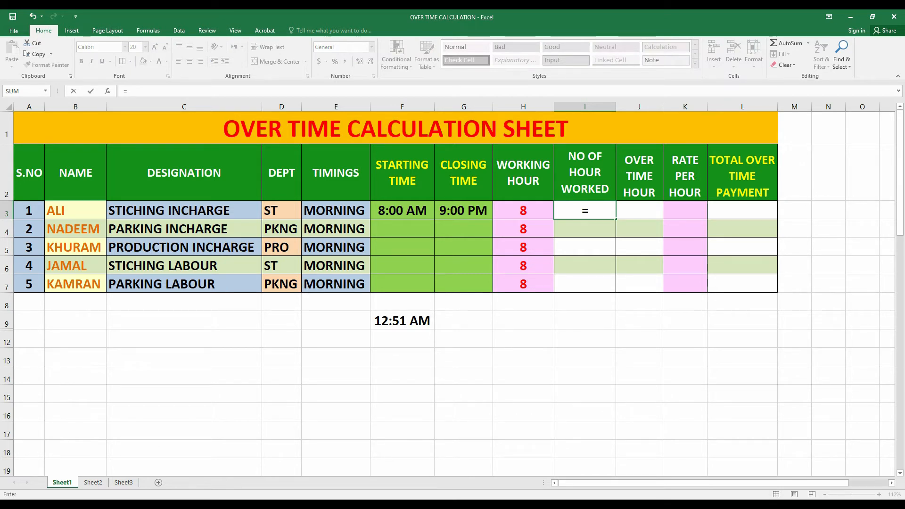
{"action": "type", "text": "HOUR"}
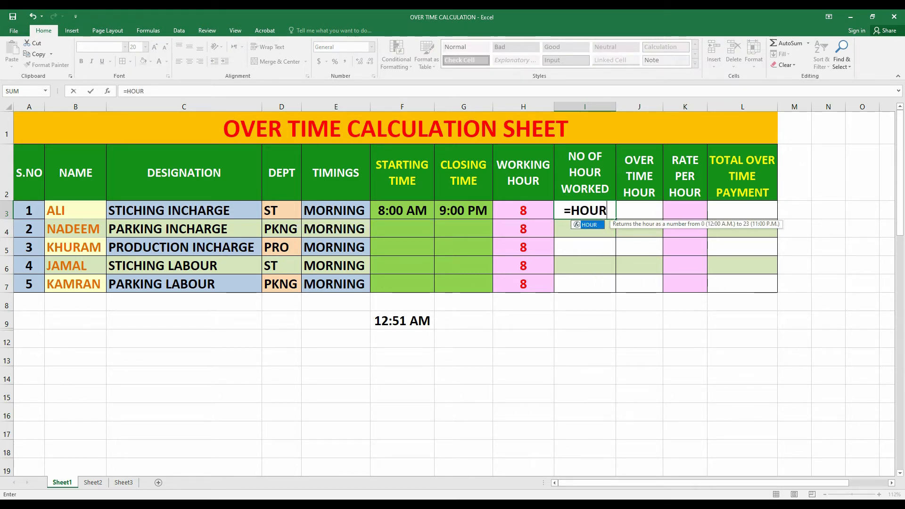
{"action": "type", "text": "("}
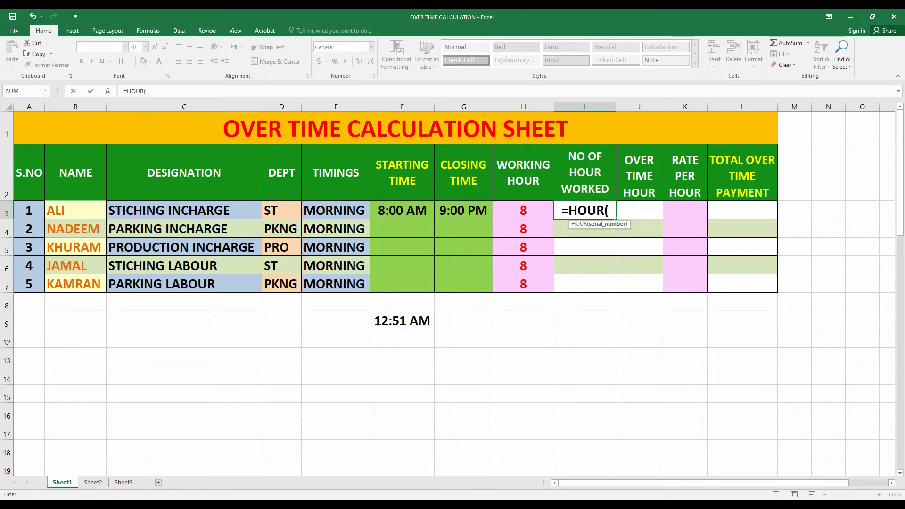
{"action": "left_click", "coordinate": [463, 210]}
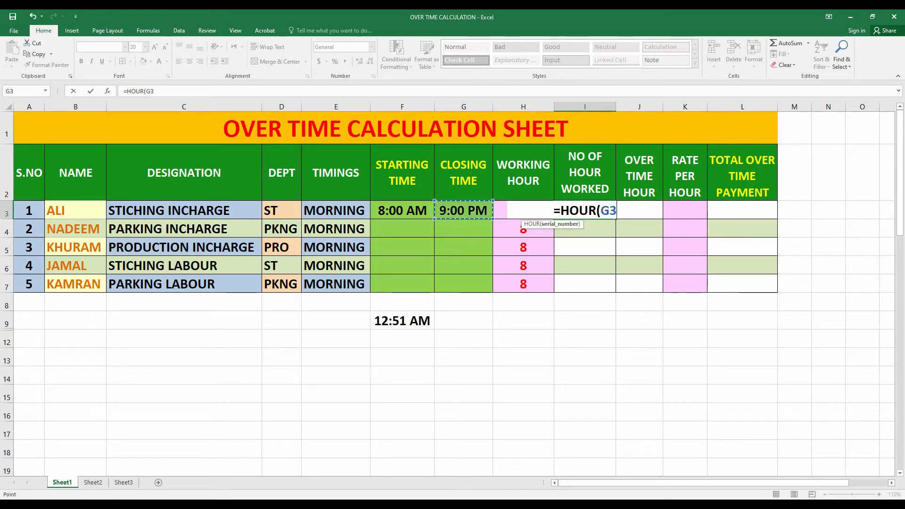
{"action": "type", "text": "-"}
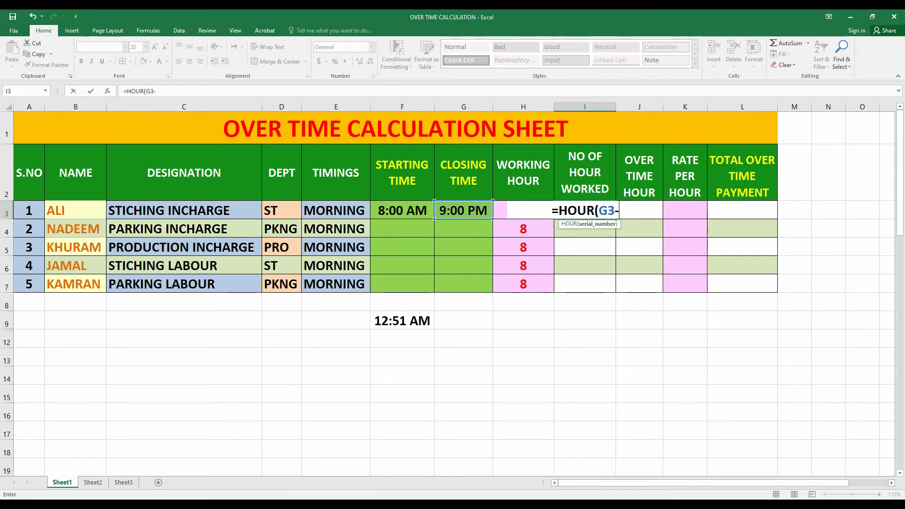
{"action": "left_click", "coordinate": [402, 210]}
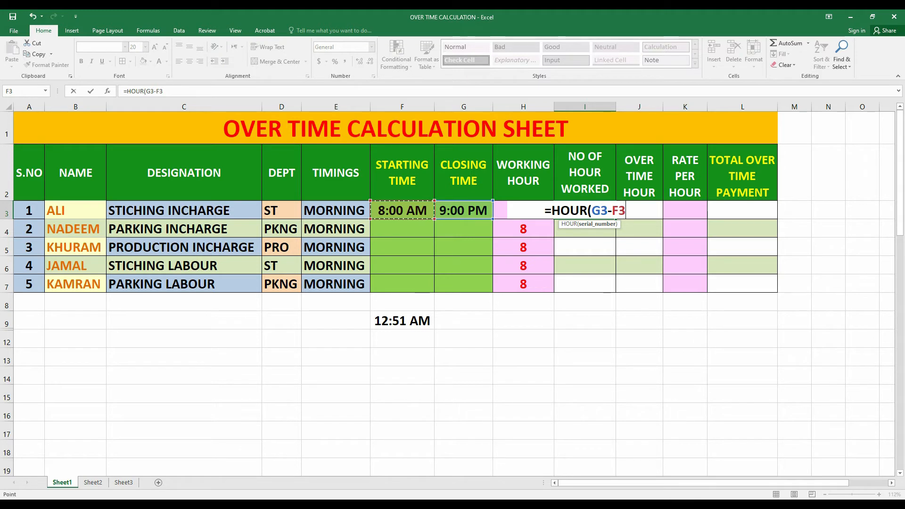
{"action": "type", "text": ")"}
{"action": "key", "text": "Return"}
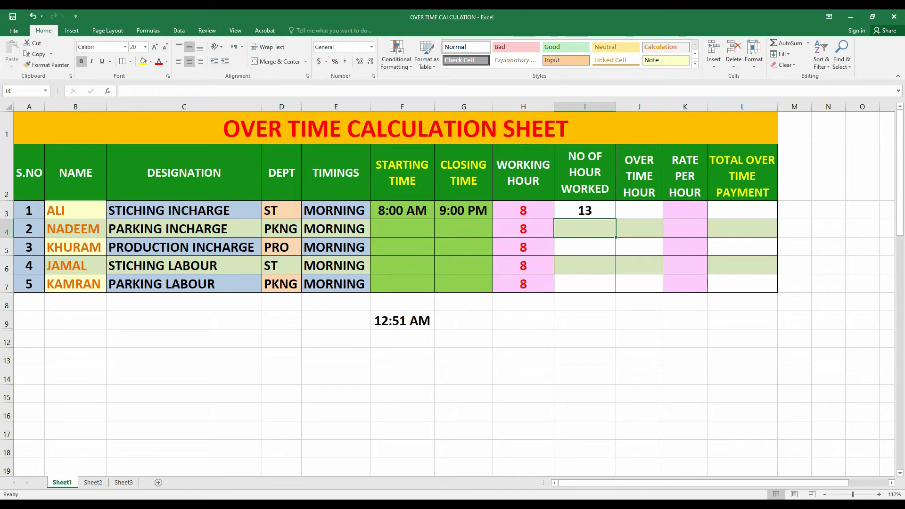
- Calculate the first employee's overtime hours in J3 with the formula =I3-H3
{"action": "left_click", "coordinate": [584, 210]}
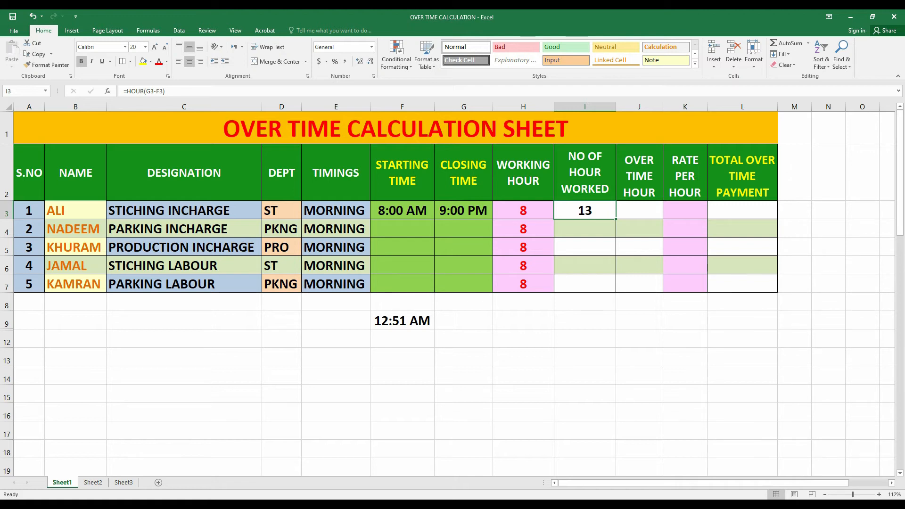
{"action": "left_click", "coordinate": [639, 210]}
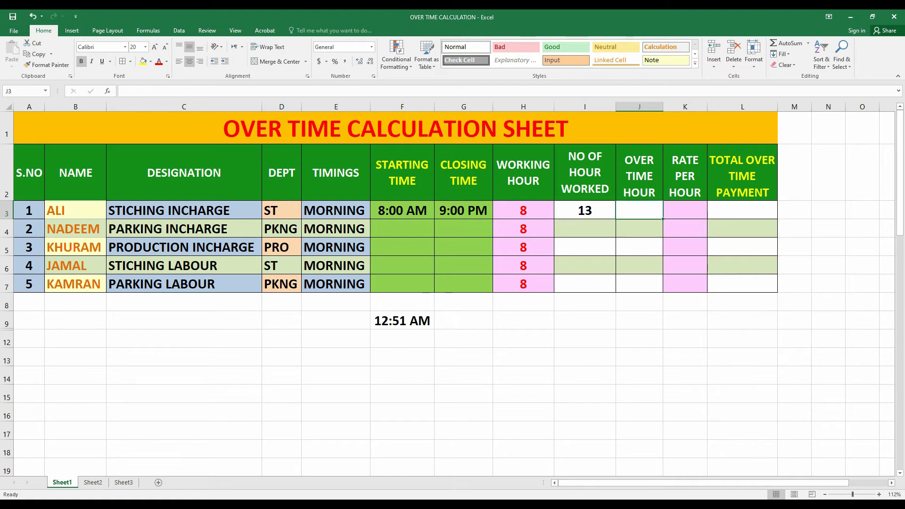
{"action": "type", "text": "="}
{"action": "key", "text": "Left"}
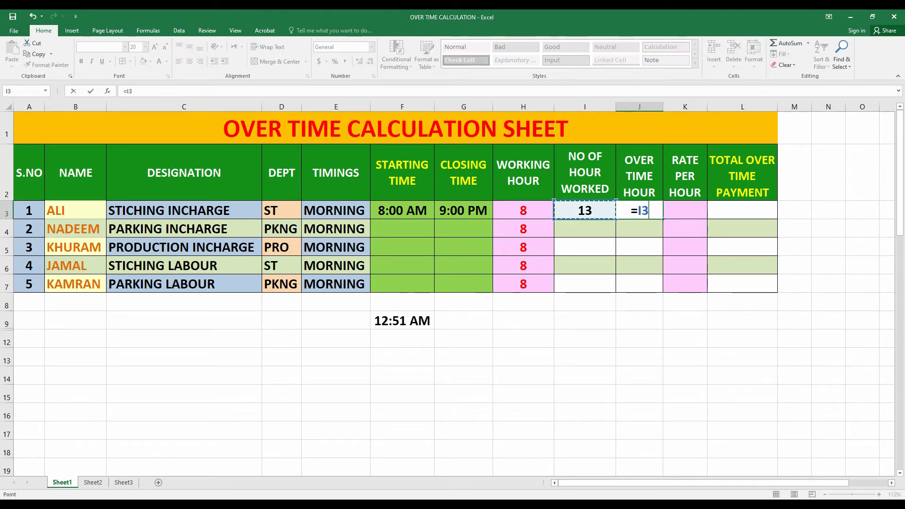
{"action": "type", "text": "-"}
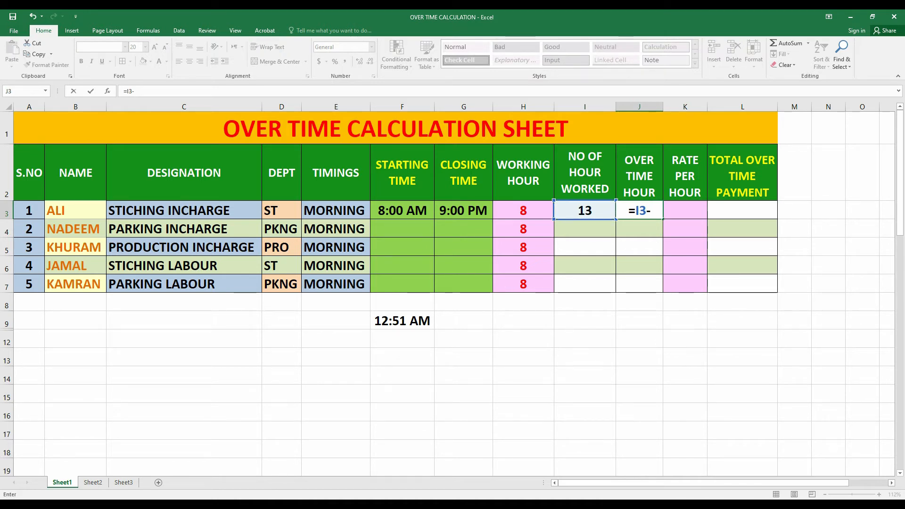
{"action": "key", "text": "Left"}
{"action": "key", "text": "Left"}
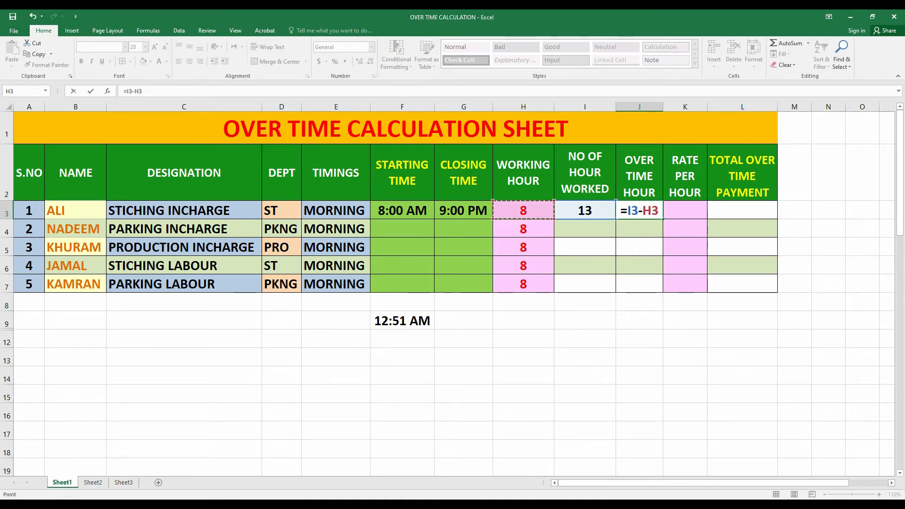
{"action": "key", "text": "Return"}
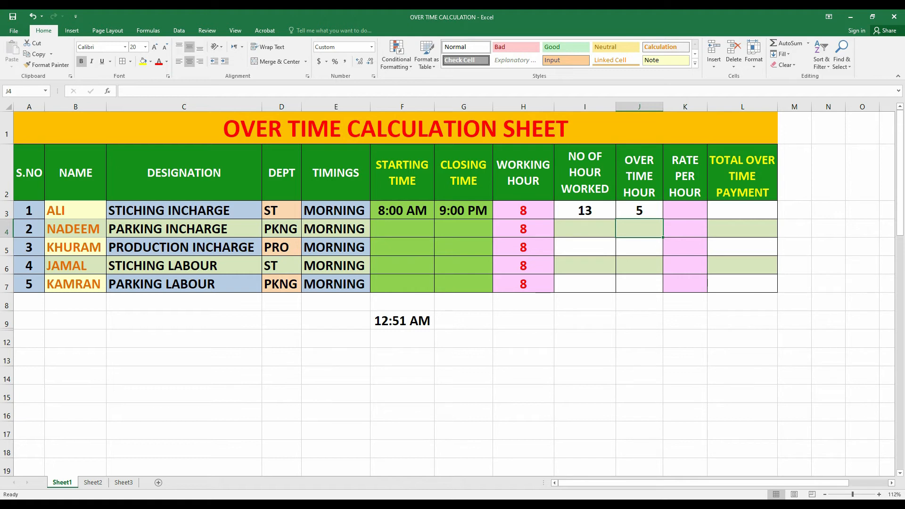
- Enter 100 as the first employee's rate per hour in cell K3
{"action": "left_click", "coordinate": [685, 210]}
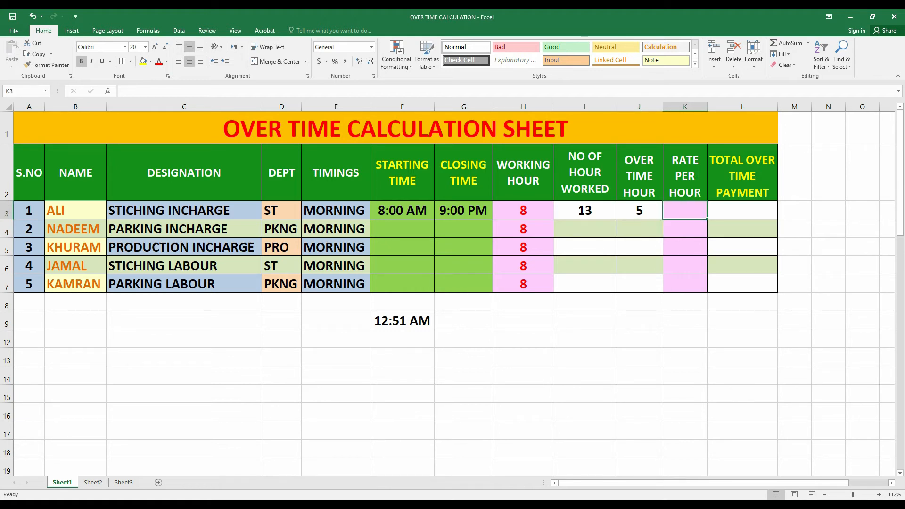
{"action": "type", "text": "10"}
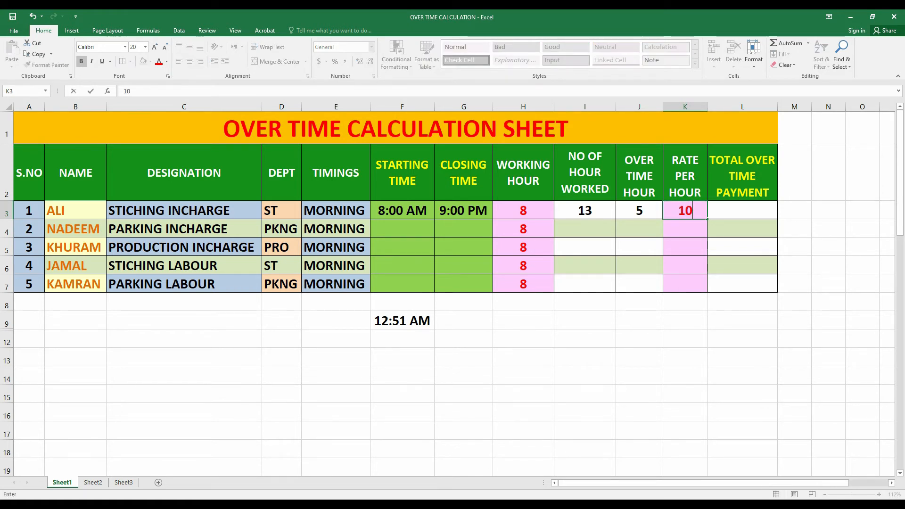
{"action": "type", "text": "0"}
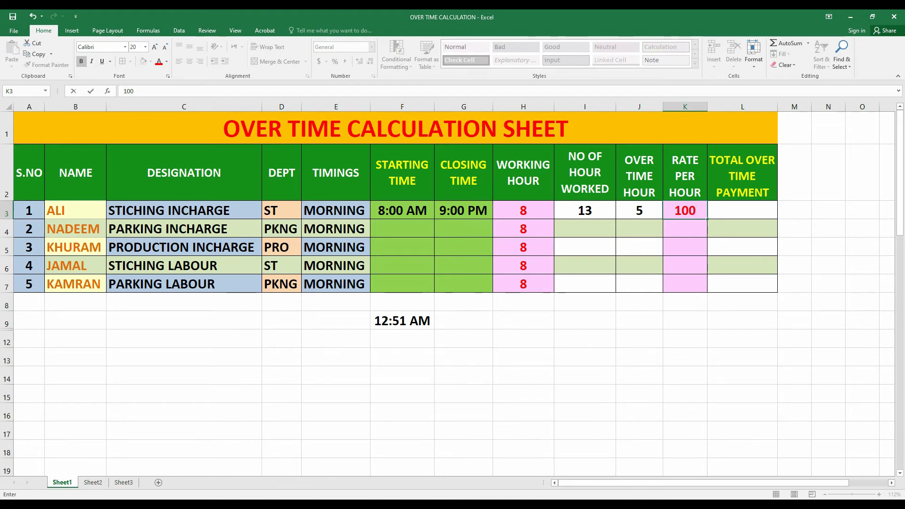
{"action": "key", "text": "Tab"}
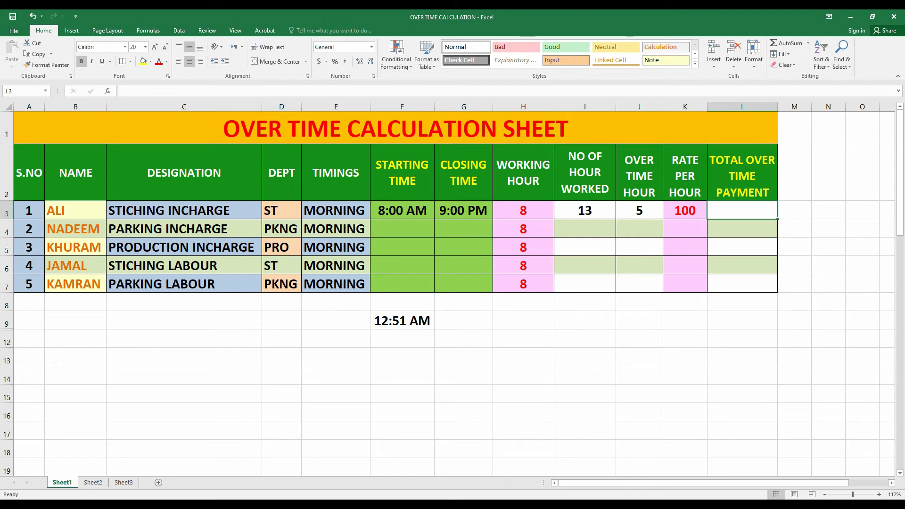
- Calculate the first employee's total overtime payment in L3 with the formula =J3*K3
{"action": "type", "text": "="}
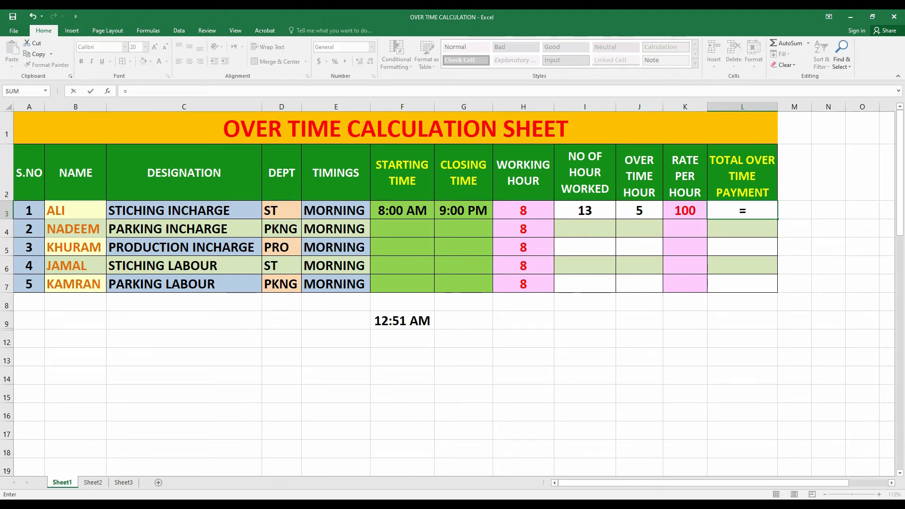
{"action": "left_click", "coordinate": [639, 210]}
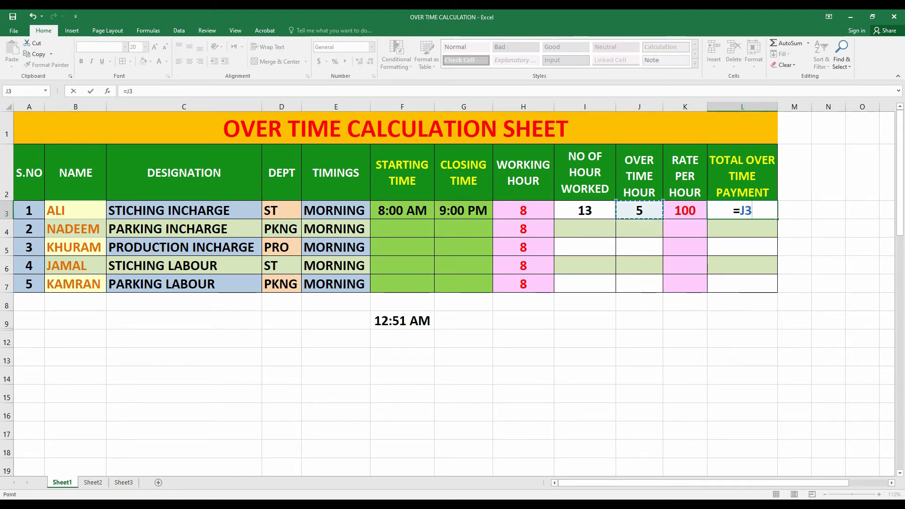
{"action": "type", "text": "*"}
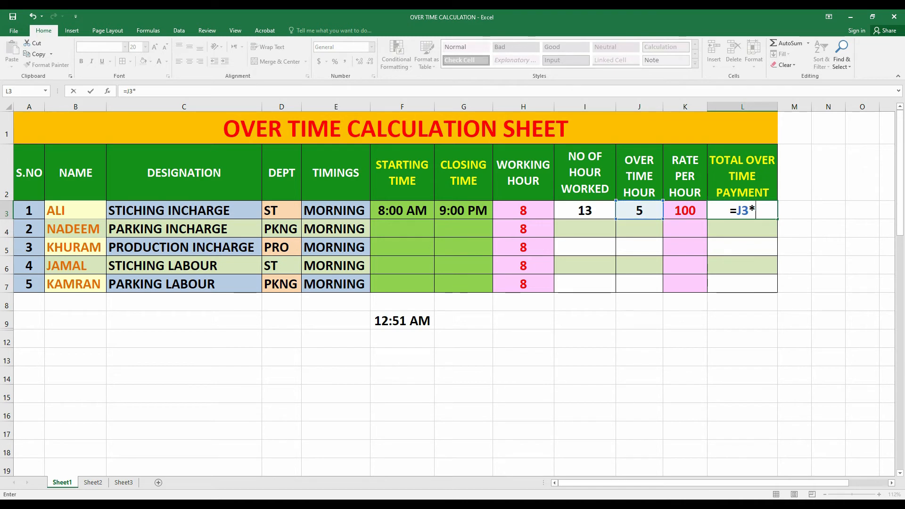
{"action": "left_click", "coordinate": [685, 211]}
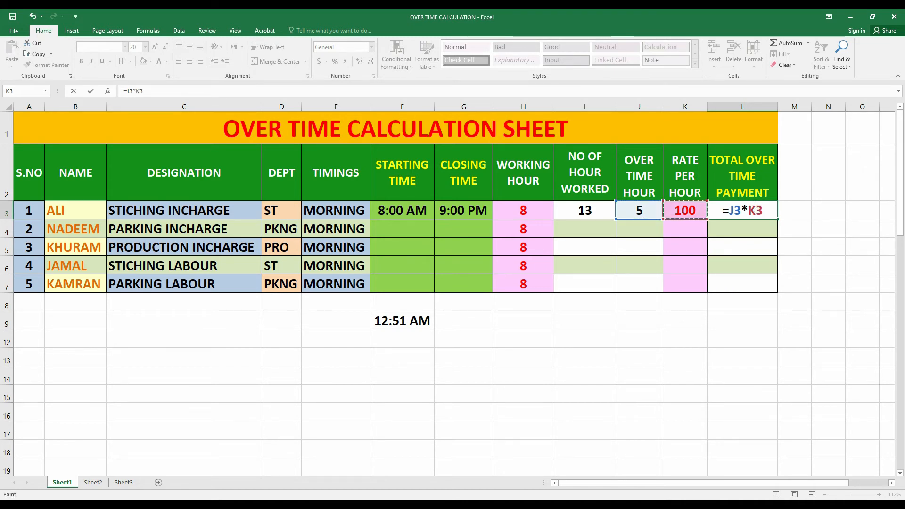
{"action": "key", "text": "Return"}
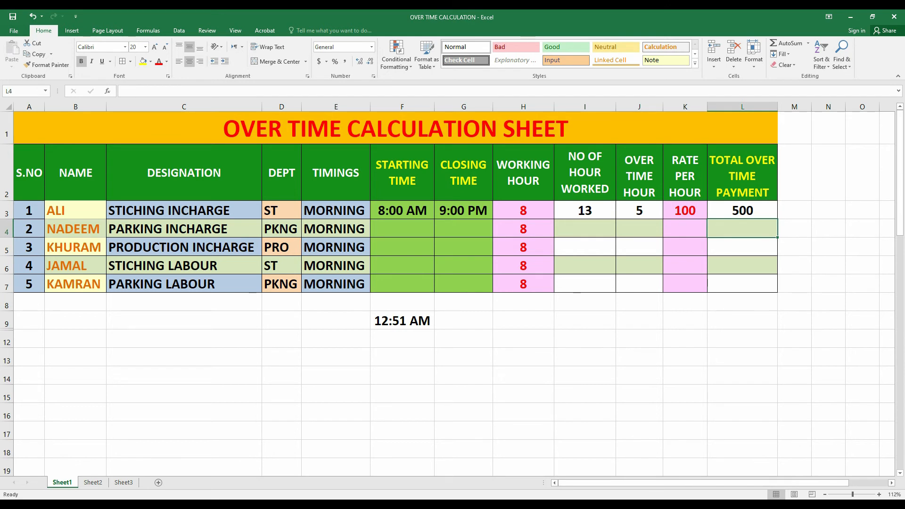
- Unhide rows 10 and 11 between rows 9 and 12
{"action": "left_click_drag", "start_coordinate": [6, 321], "coordinate": [7, 342]}
{"action": "key", "text": "ctrl+shift+9"}
{"action": "left_click", "coordinate": [402, 348]}
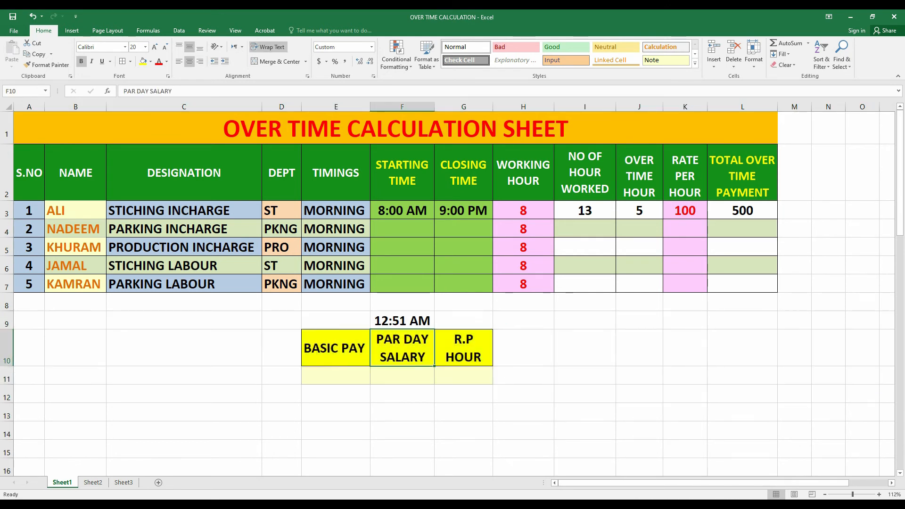
- Clear the leftover time in F9 and the first employee's hourly rate and overtime payment in K3:L3
{"action": "left_click", "coordinate": [402, 320]}
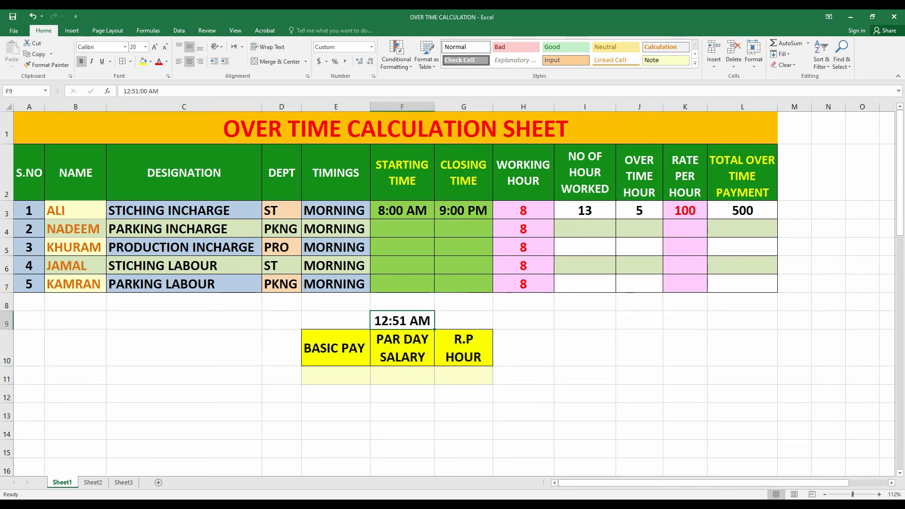
{"action": "key", "text": "Delete"}
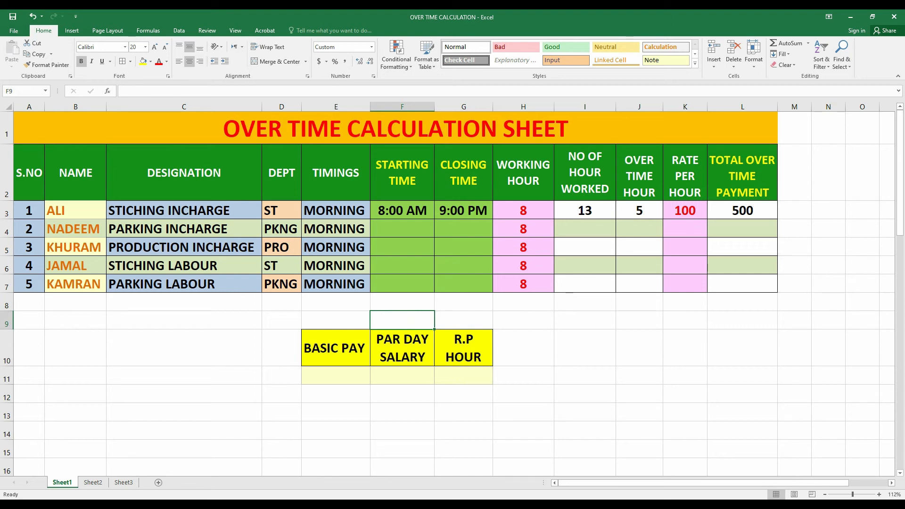
{"action": "left_click_drag", "start_coordinate": [684, 210], "coordinate": [742, 210]}
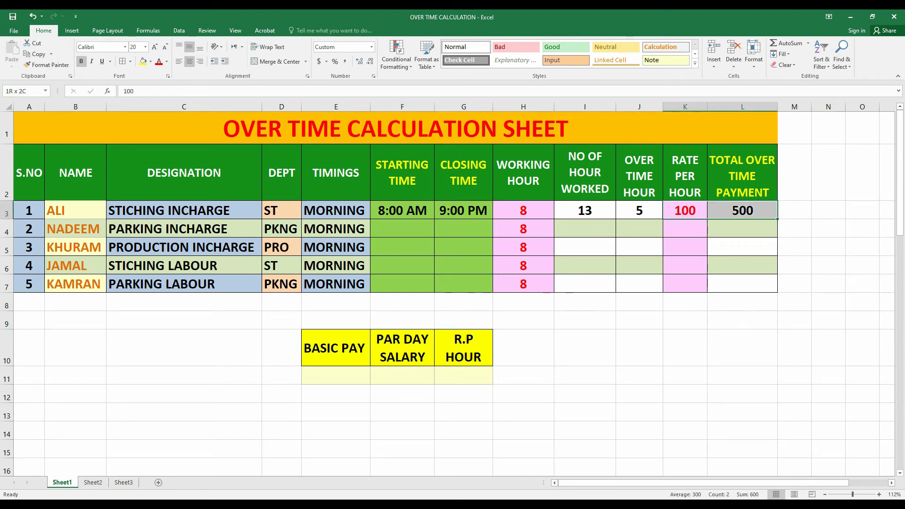
{"action": "key", "text": "Delete"}
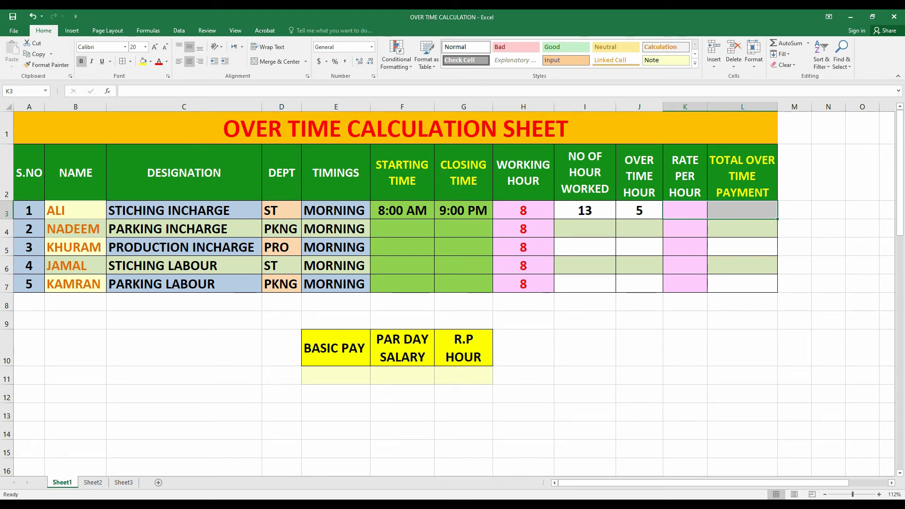
- Enter 20000 as the basic pay in cell E11
{"action": "left_click", "coordinate": [336, 376]}
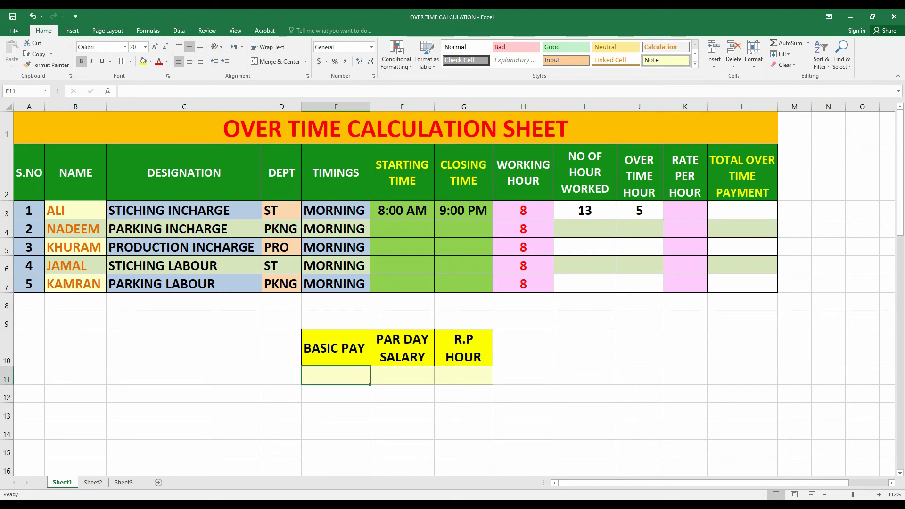
{"action": "type", "text": "20000"}
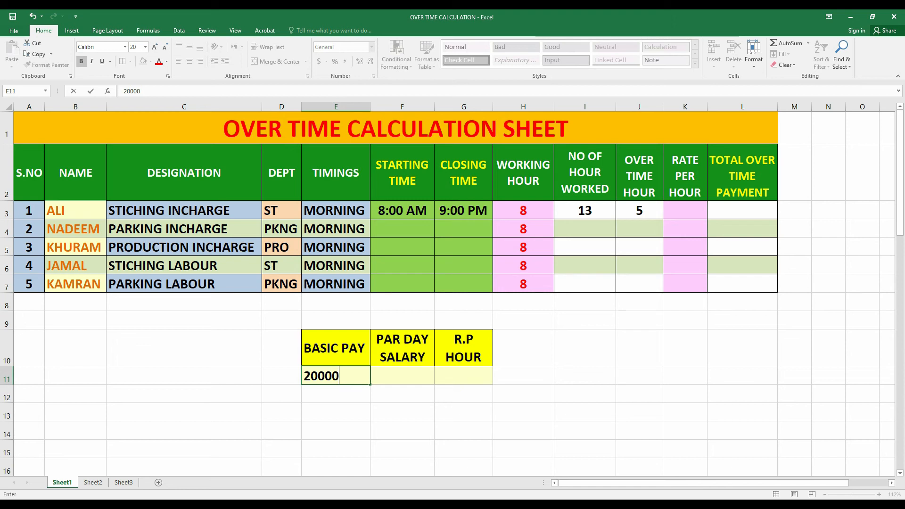
{"action": "key", "text": "Tab"}
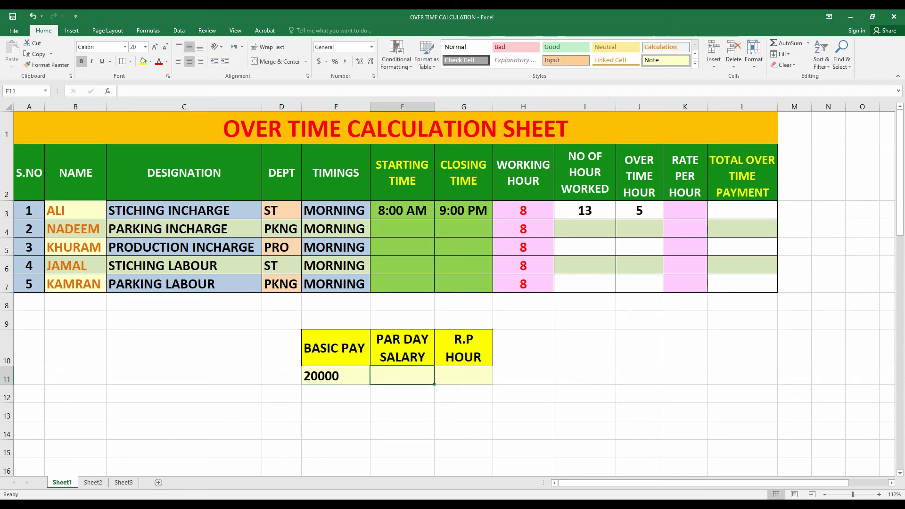
- Calculate the per-day salary in F11 with the formula =E11/25
{"action": "type", "text": "="}
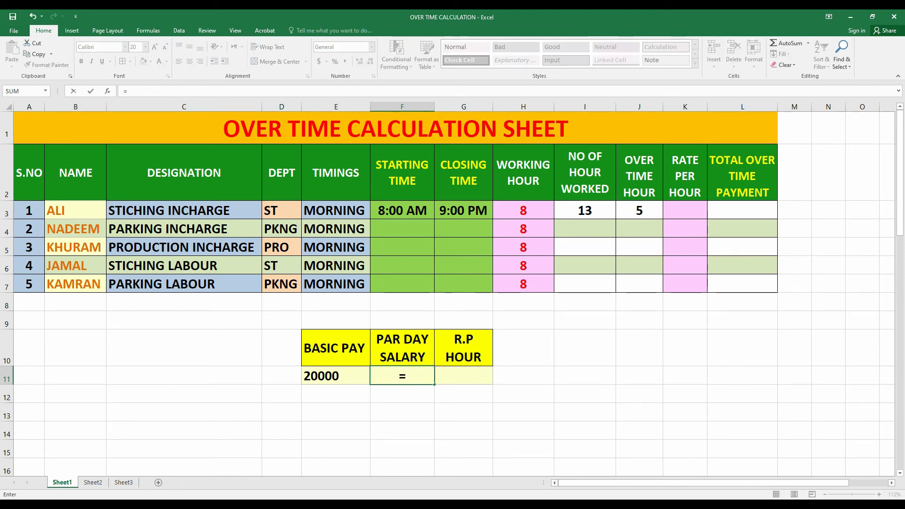
{"action": "left_click", "coordinate": [336, 393]}
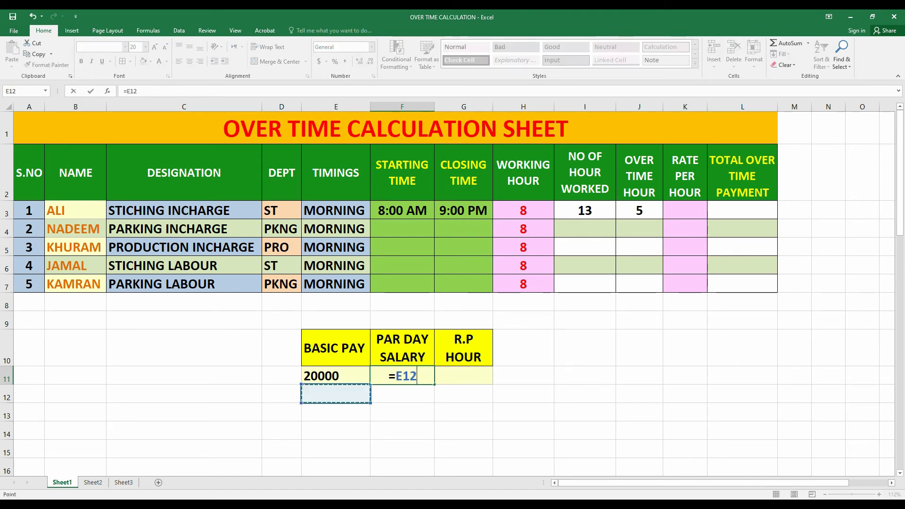
{"action": "left_click", "coordinate": [336, 376]}
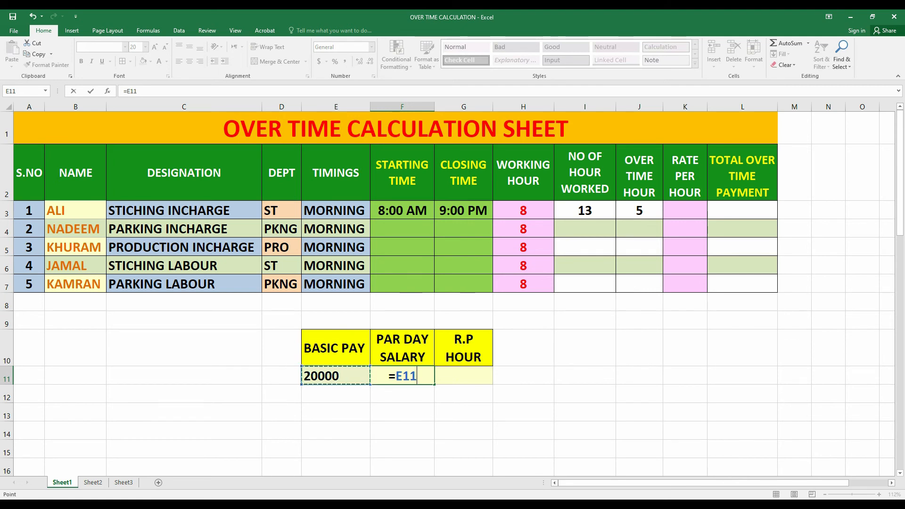
{"action": "type", "text": "/"}
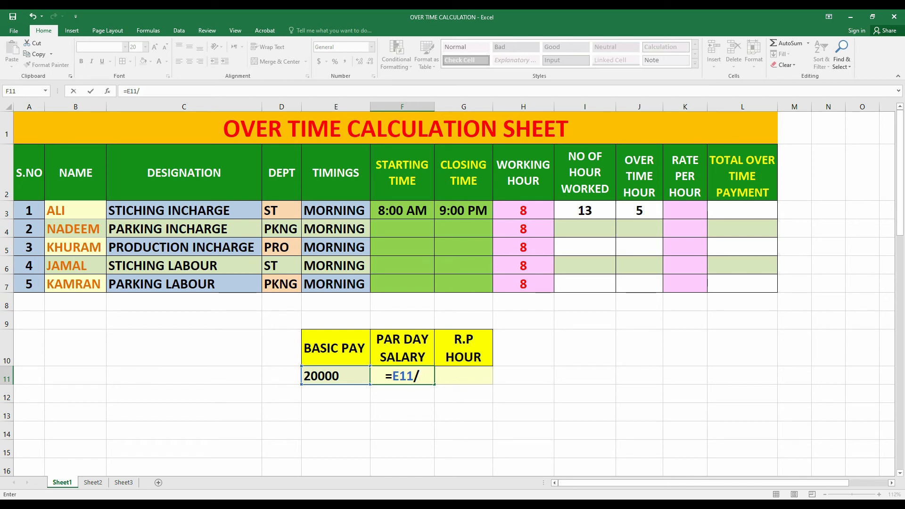
{"action": "type", "text": "25"}
{"action": "key", "text": "Return"}
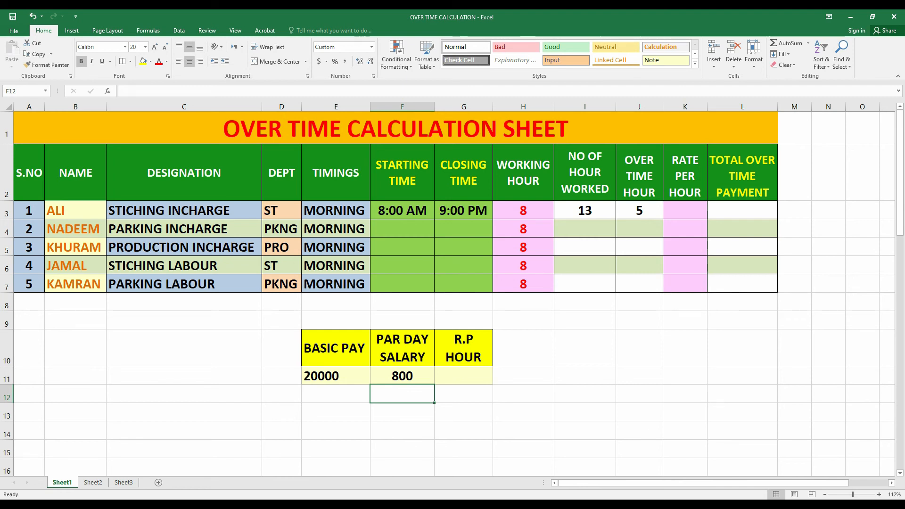
- Calculate the rate per hour in G11 with the formula =F11/8
{"action": "left_click", "coordinate": [402, 376]}
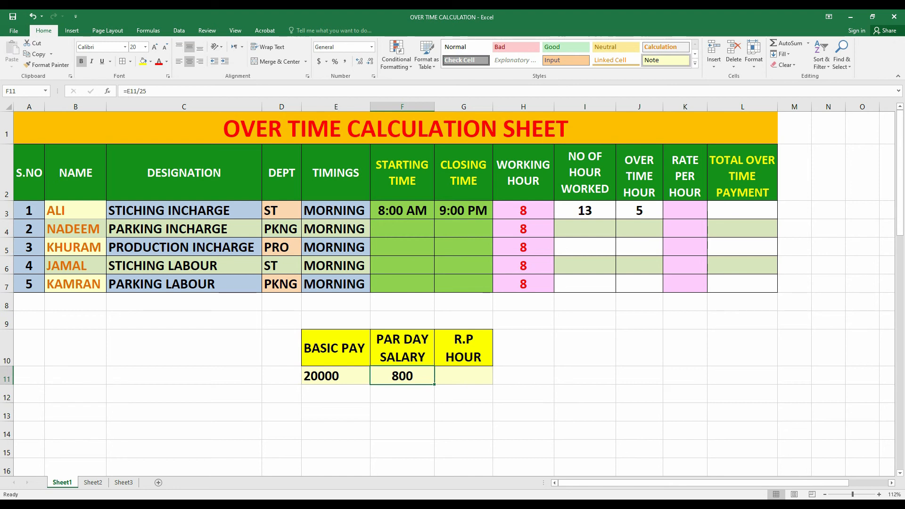
{"action": "left_click", "coordinate": [463, 376]}
{"action": "type", "text": "="}
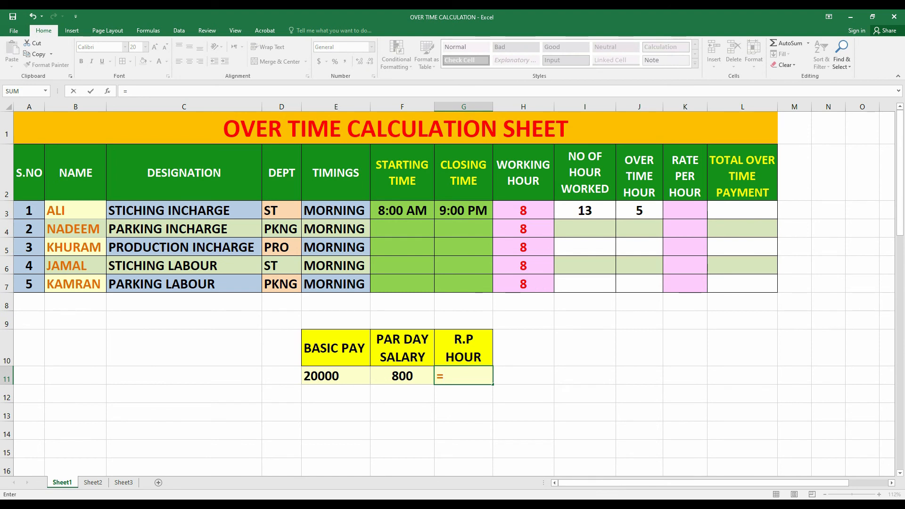
{"action": "left_click", "coordinate": [402, 375]}
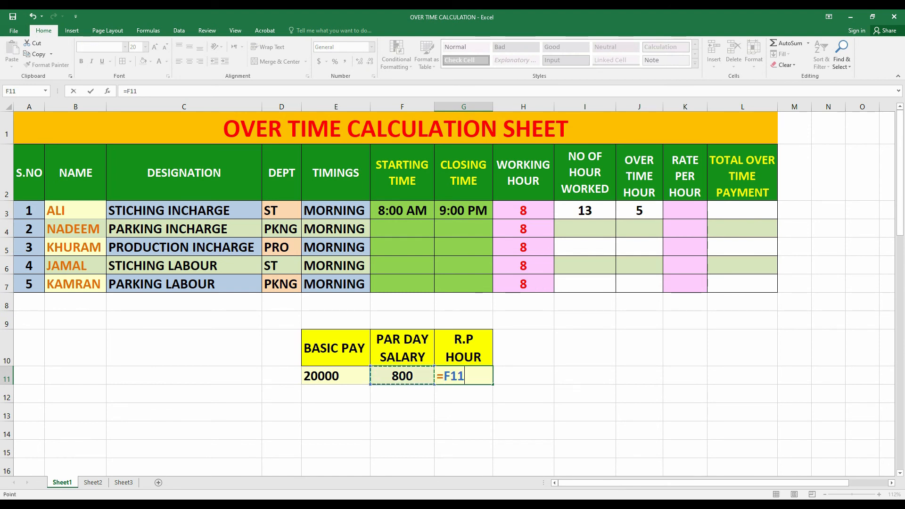
{"action": "type", "text": "/8"}
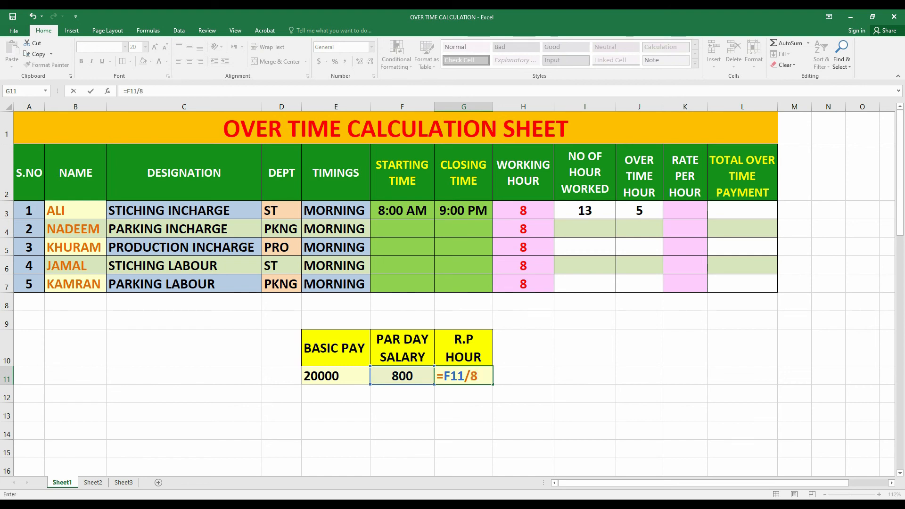
{"action": "key", "text": "Return"}
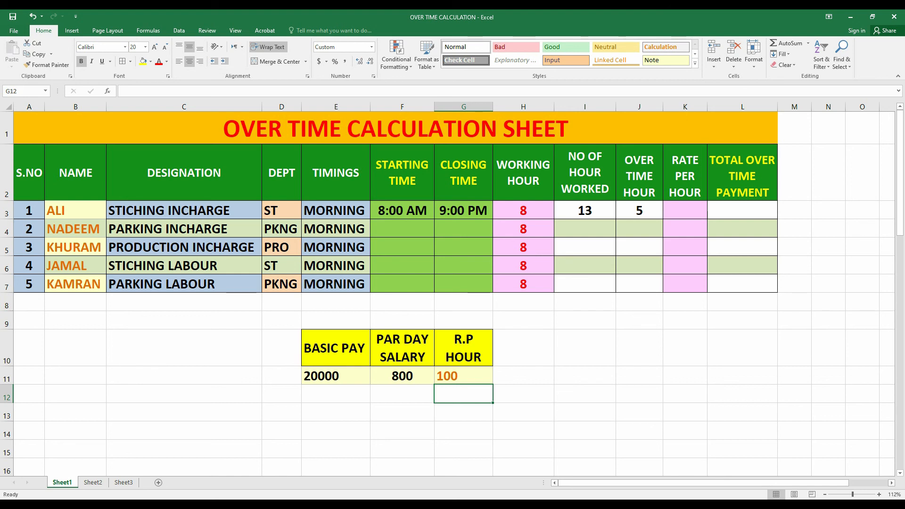
- Enter 100 as the first employee's rate per hour in K3
{"action": "left_click", "coordinate": [684, 210]}
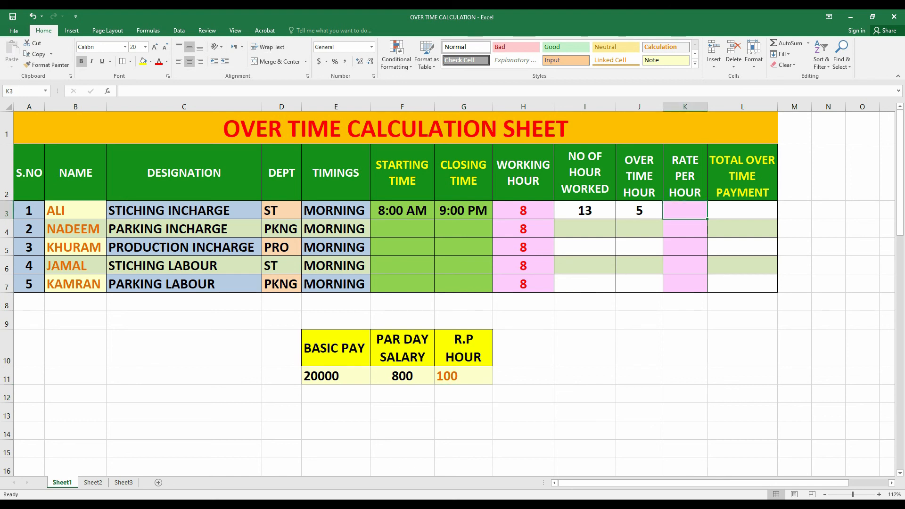
{"action": "type", "text": "100"}
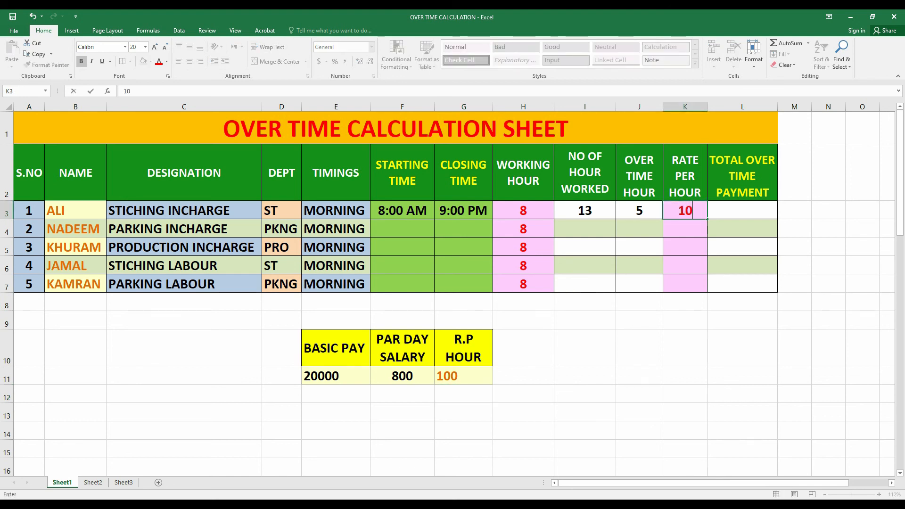
{"action": "key", "text": "ctrl+Return"}
{"action": "key", "text": "shift+Right"}
{"action": "key", "text": "shift+Down"}
{"action": "key", "text": "shift+Down"}
{"action": "key", "text": "shift+Down"}
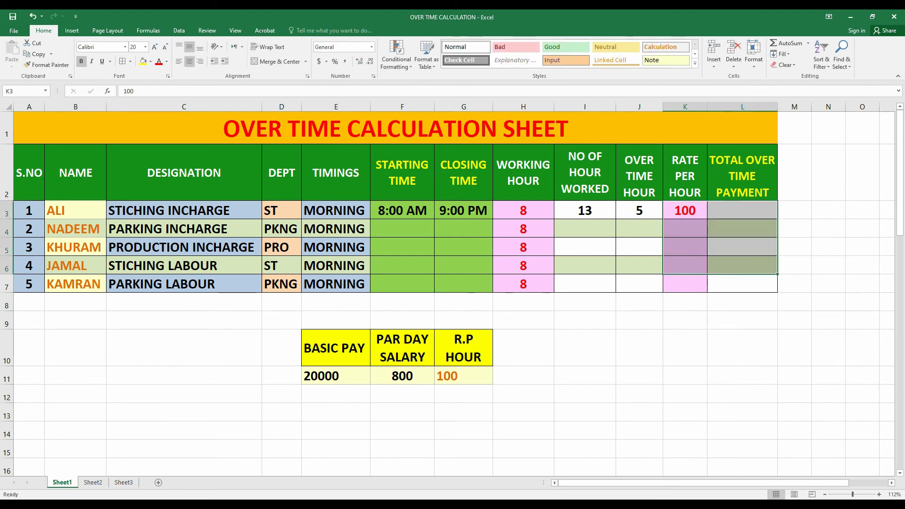
{"action": "left_click", "coordinate": [742, 376]}
- Compute the first employee's total overtime payment in L3 by multiplying overtime hours by hourly rate with =J3*K3
{"action": "left_click", "coordinate": [742, 210]}
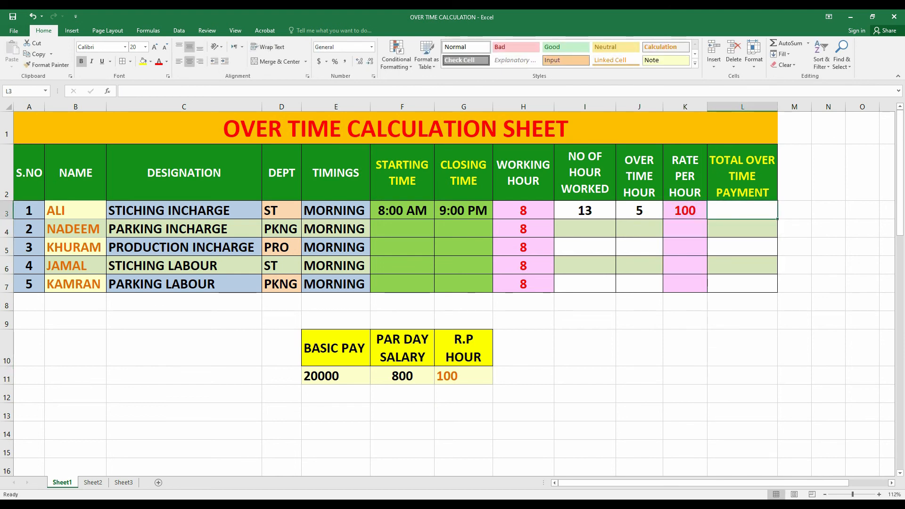
{"action": "type", "text": "="}
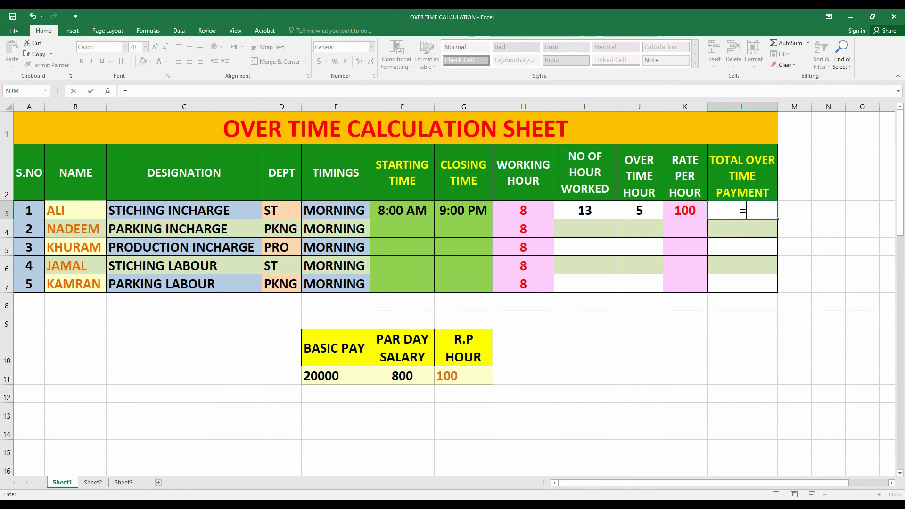
{"action": "left_click", "coordinate": [639, 210]}
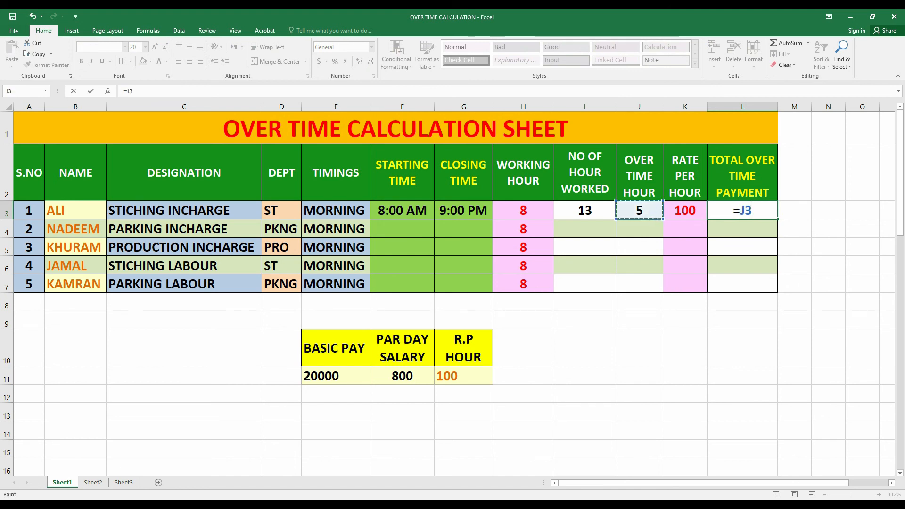
{"action": "type", "text": "*"}
{"action": "left_click", "coordinate": [685, 210]}
{"action": "key", "text": "Return"}
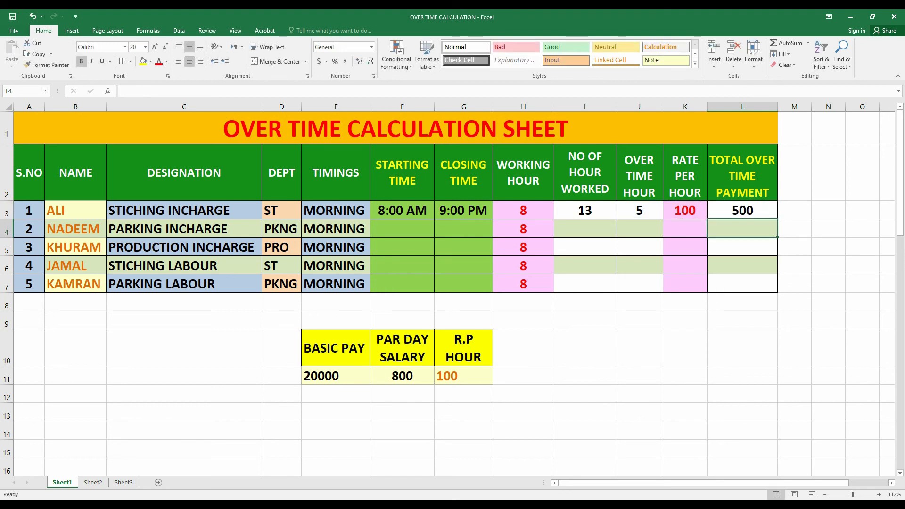